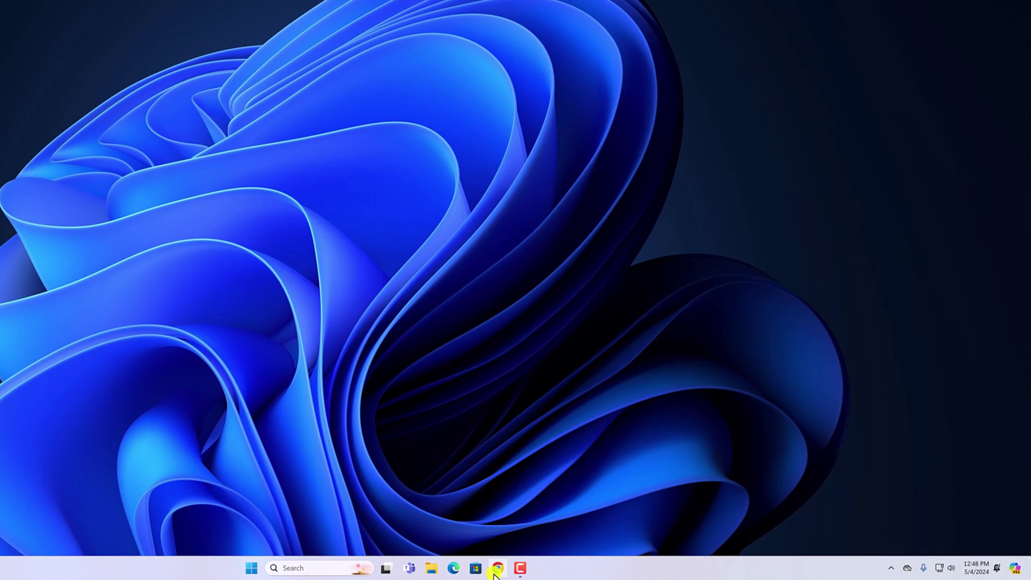
Download the Arc for Windows 11 installer from arc.net in Chrome
left_click(498, 567)
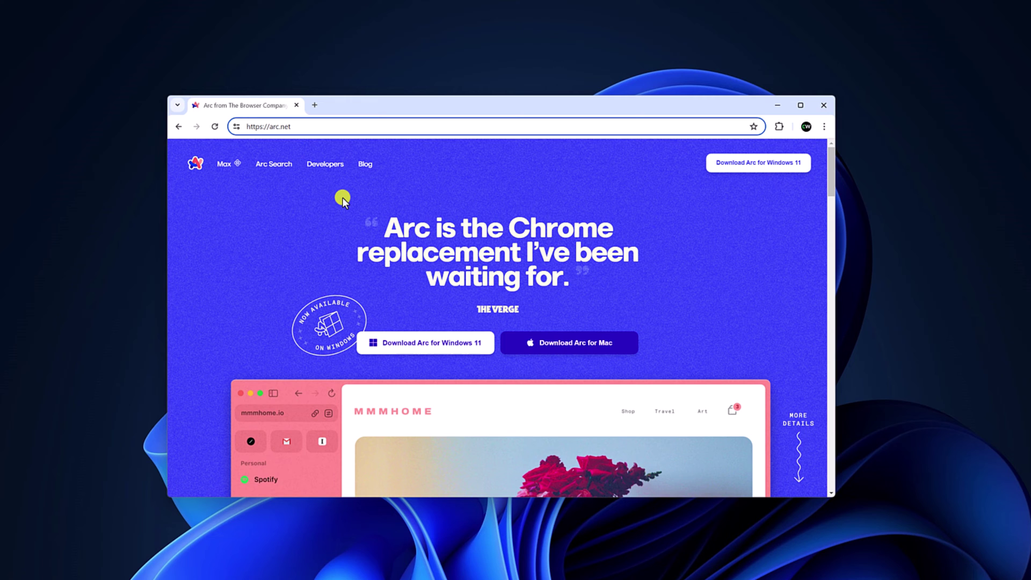
scroll(661, 346, "down", 10)
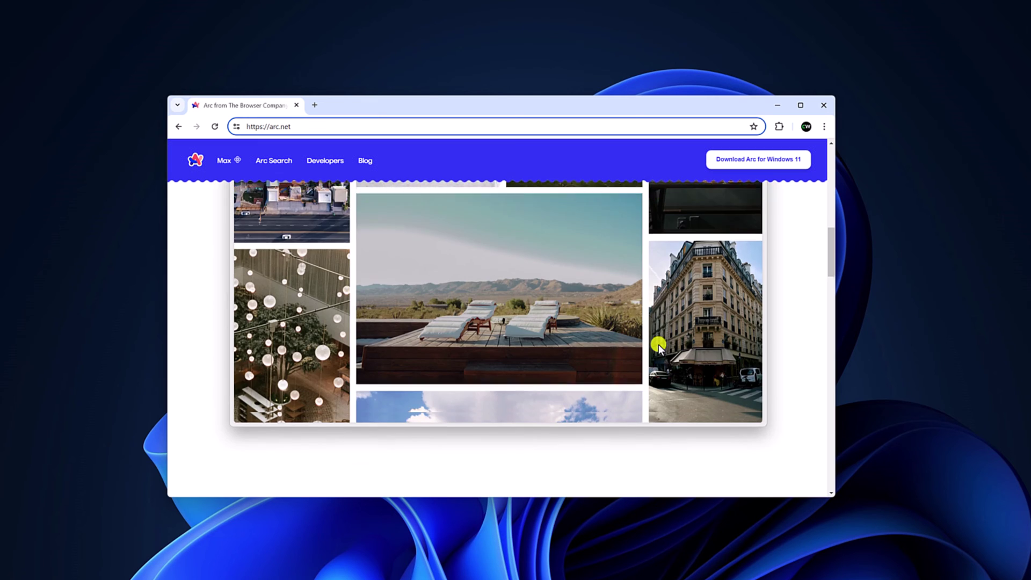
scroll(661, 346, "up", 2)
scroll(658, 346, "up", 4)
scroll(658, 345, "up", 5)
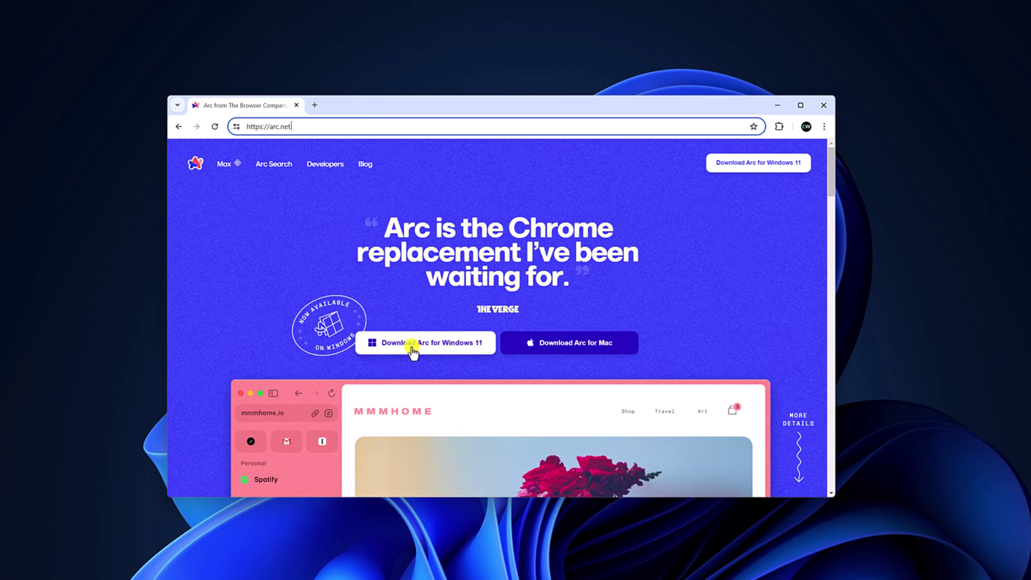
left_click(454, 347)
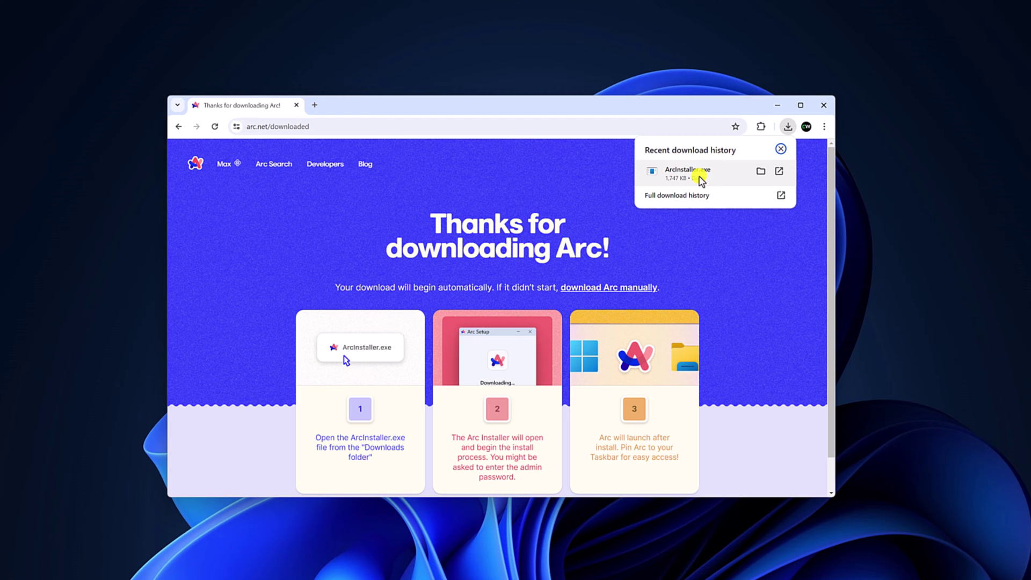
Run ArcInstaller.exe from Chrome's downloads and minimize Chrome while Arc Setup installs
left_click(700, 181)
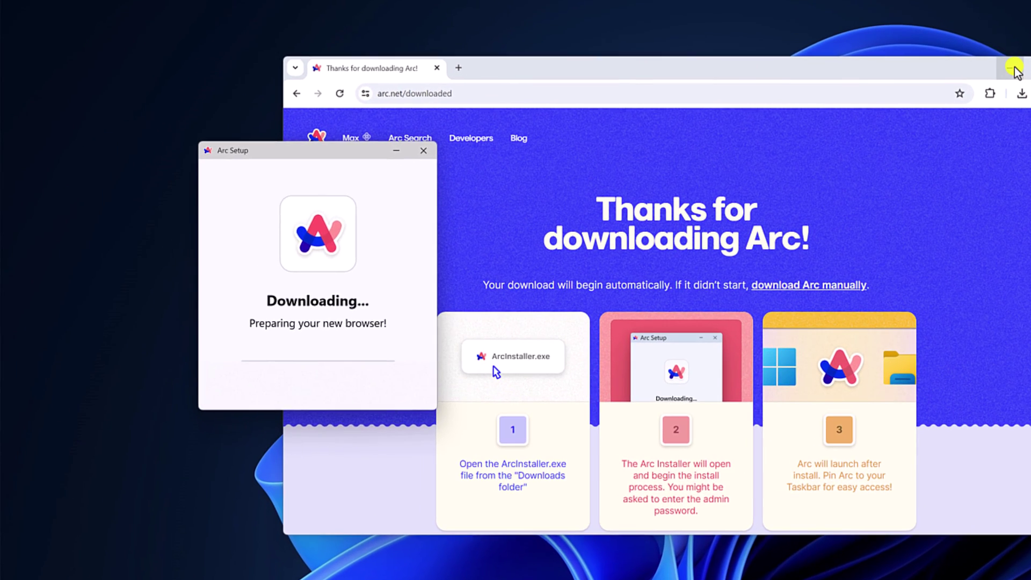
left_click(1016, 71)
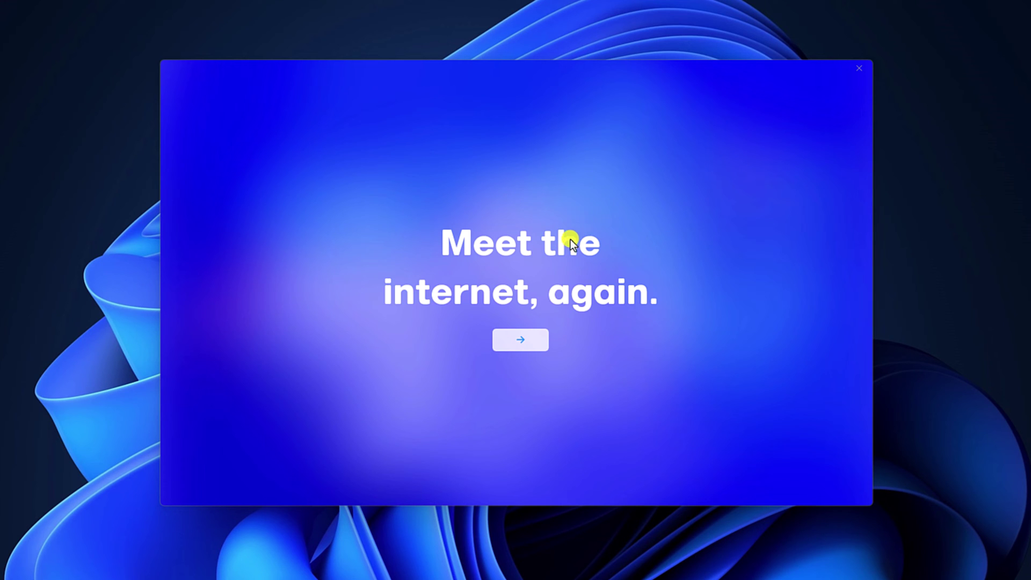
Create an Arc account with name, email and password, accepting the Terms of Service
left_click(521, 341)
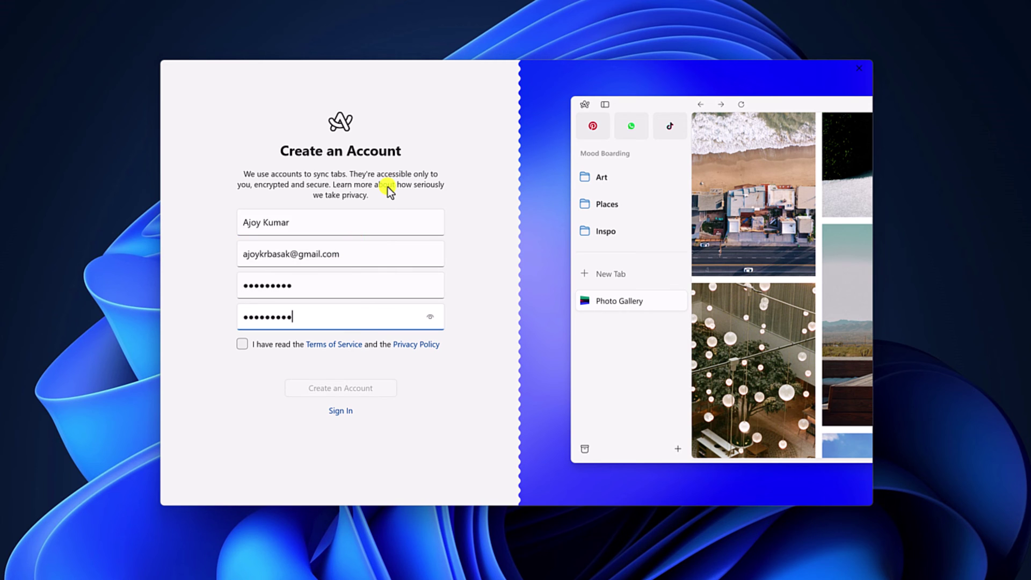
left_click(244, 344)
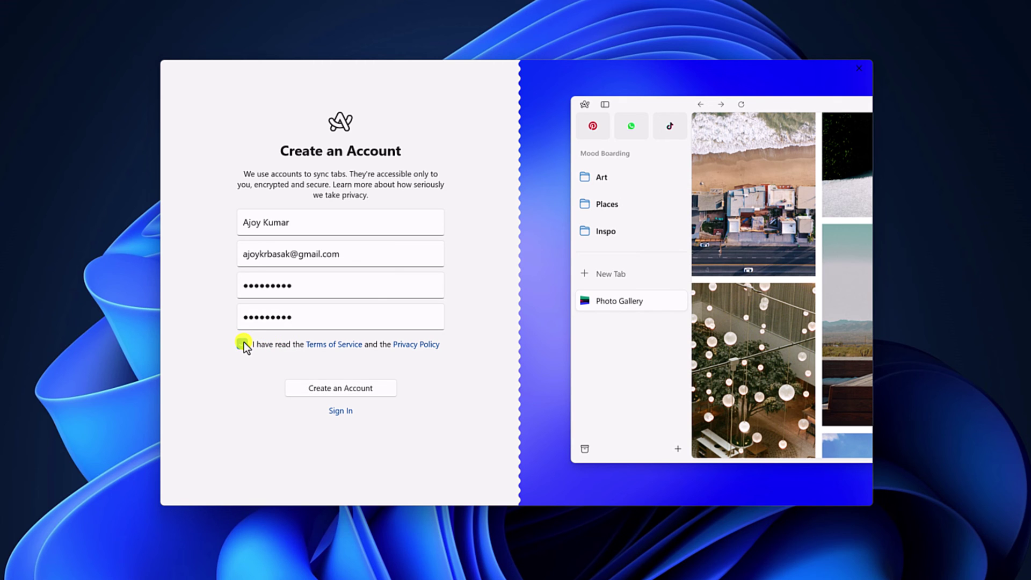
left_click(363, 390)
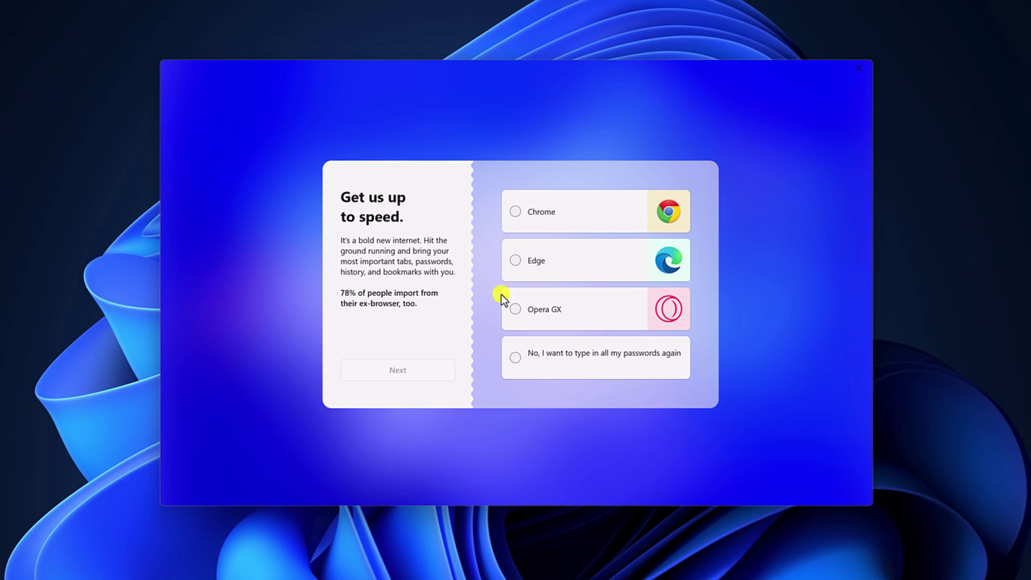
Choose Chrome as the import source and select all its bookmarks for import
left_click(517, 214)
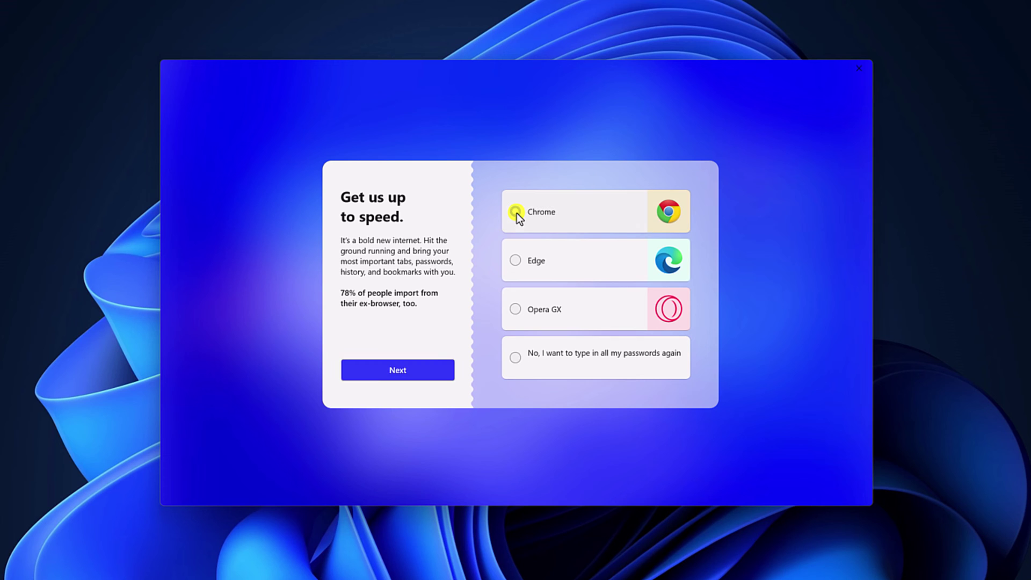
left_click(426, 369)
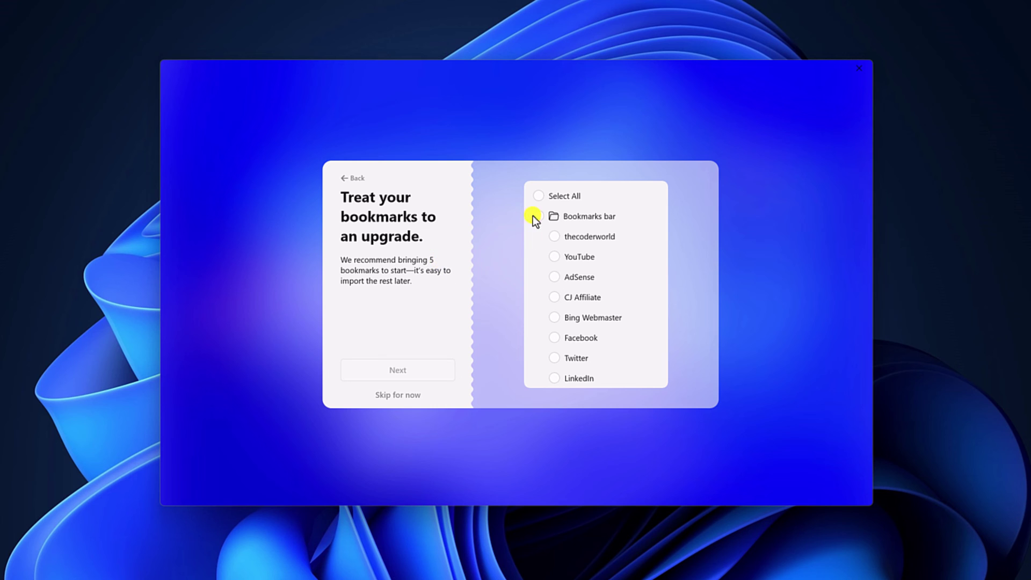
left_click(540, 196)
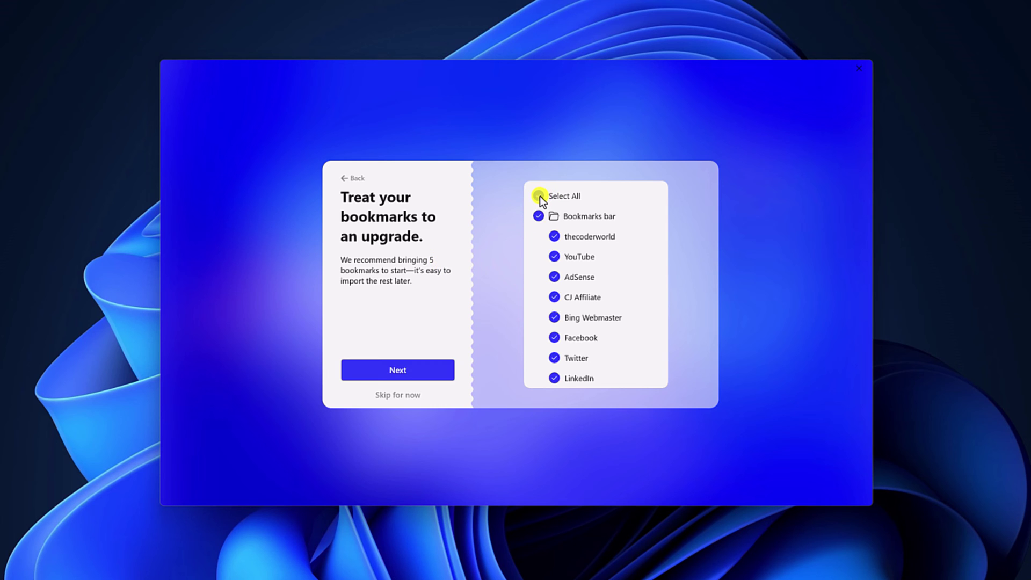
left_click(406, 372)
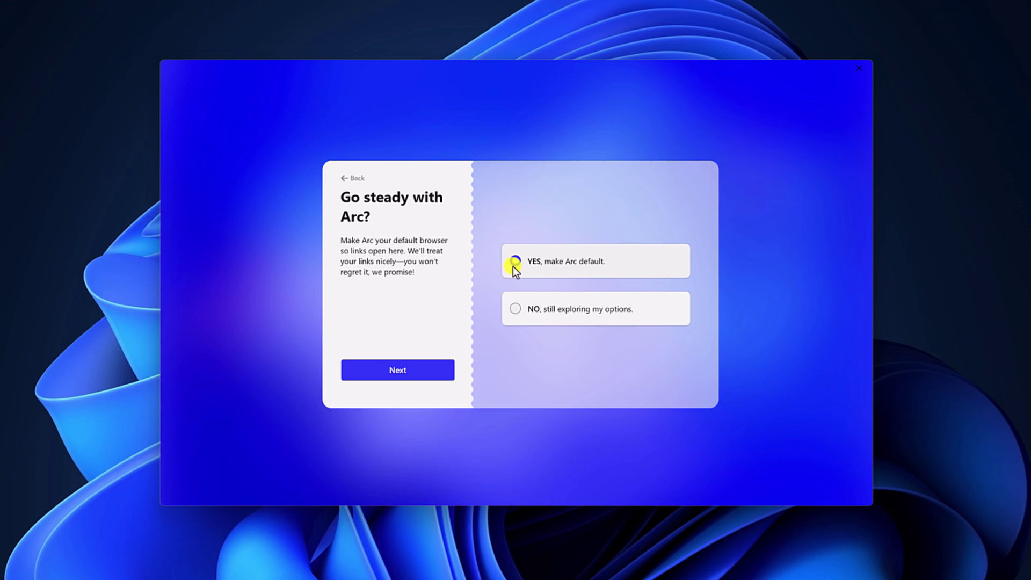
Make Arc the Windows default browser in Settings, then close Settings
left_click(437, 373)
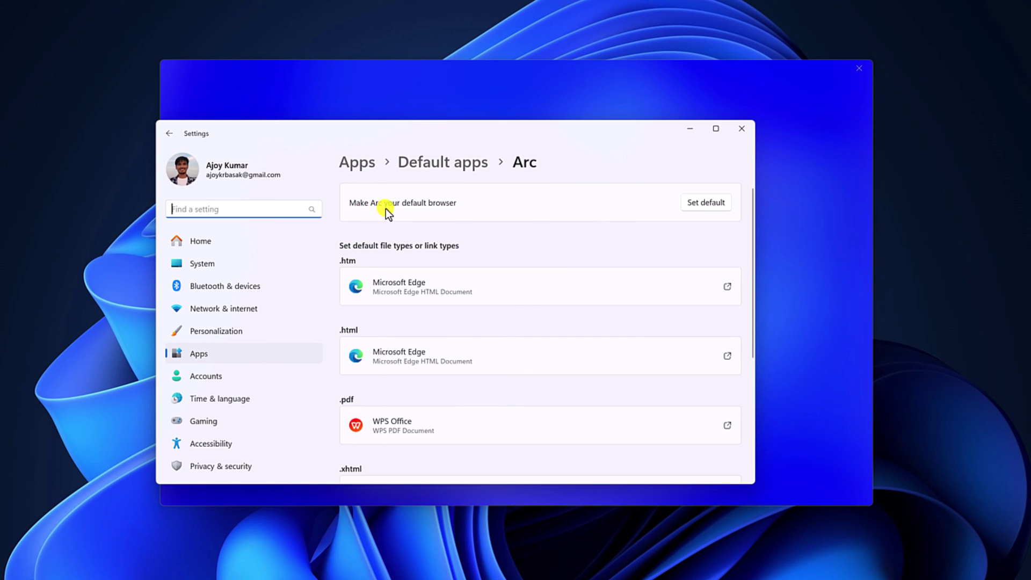
left_click(709, 204)
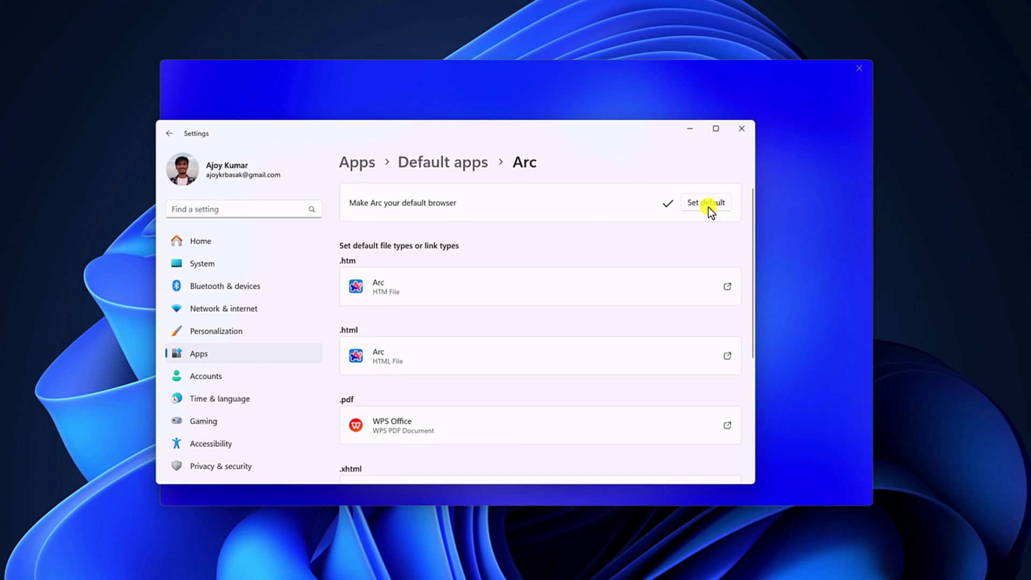
left_click(737, 136)
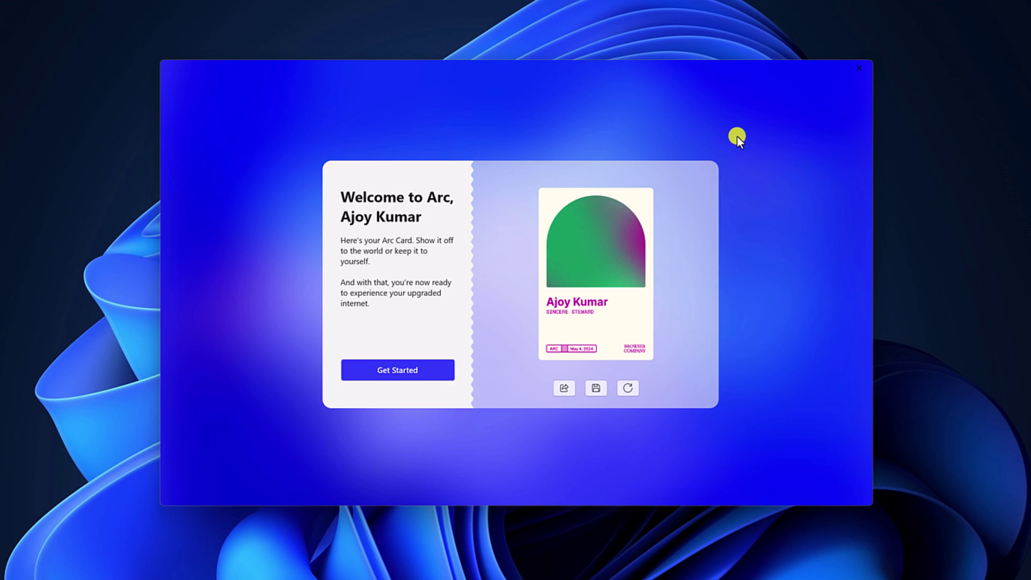
Finish Arc onboarding and load thecoderworld.com in a new tab
left_click(415, 371)
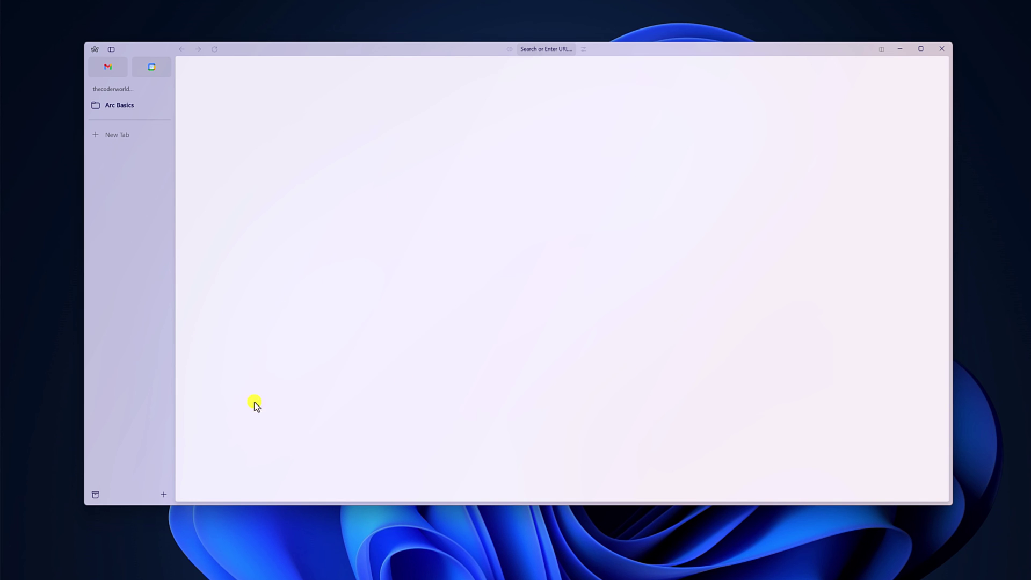
key("ctrl+t")
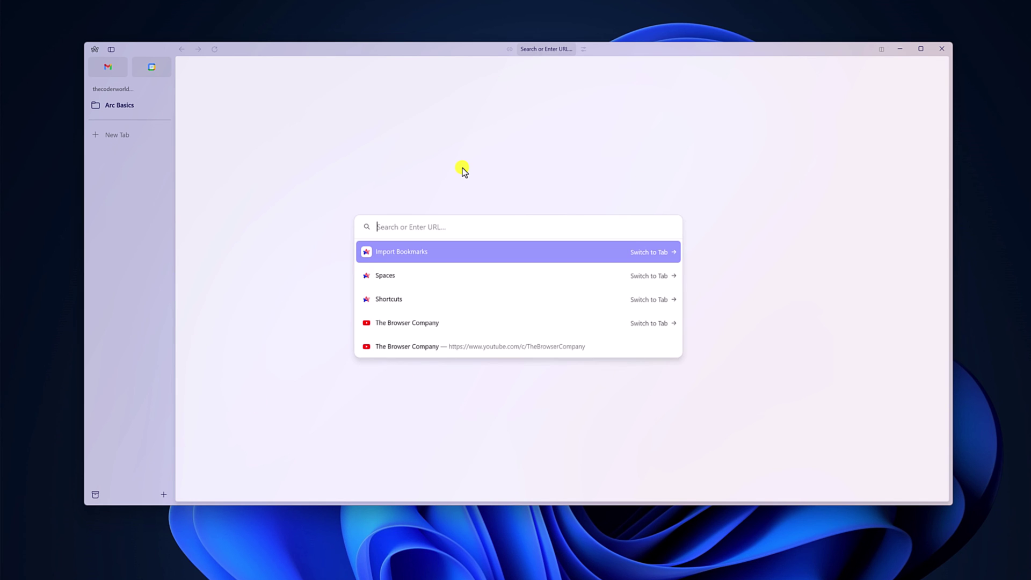
type("thecoderworld.com")
key("Return")
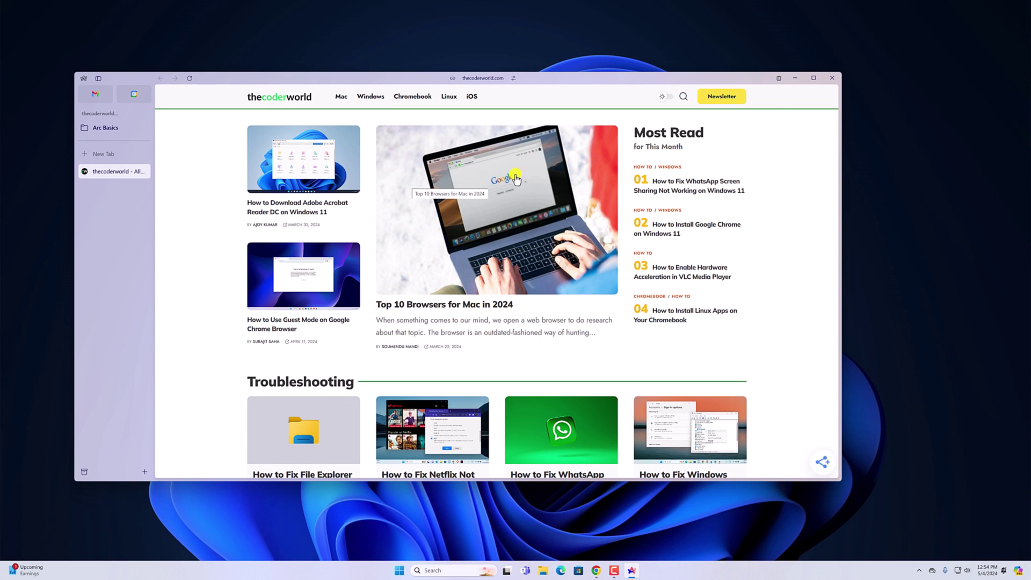
Minimize the Arc window to show the Windows 11 desktop
left_click(795, 78)
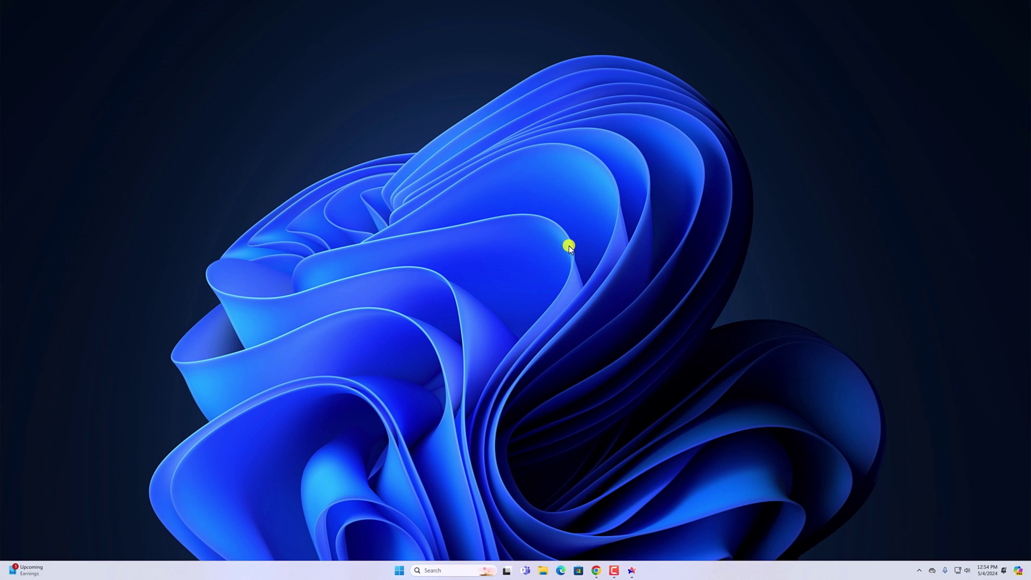